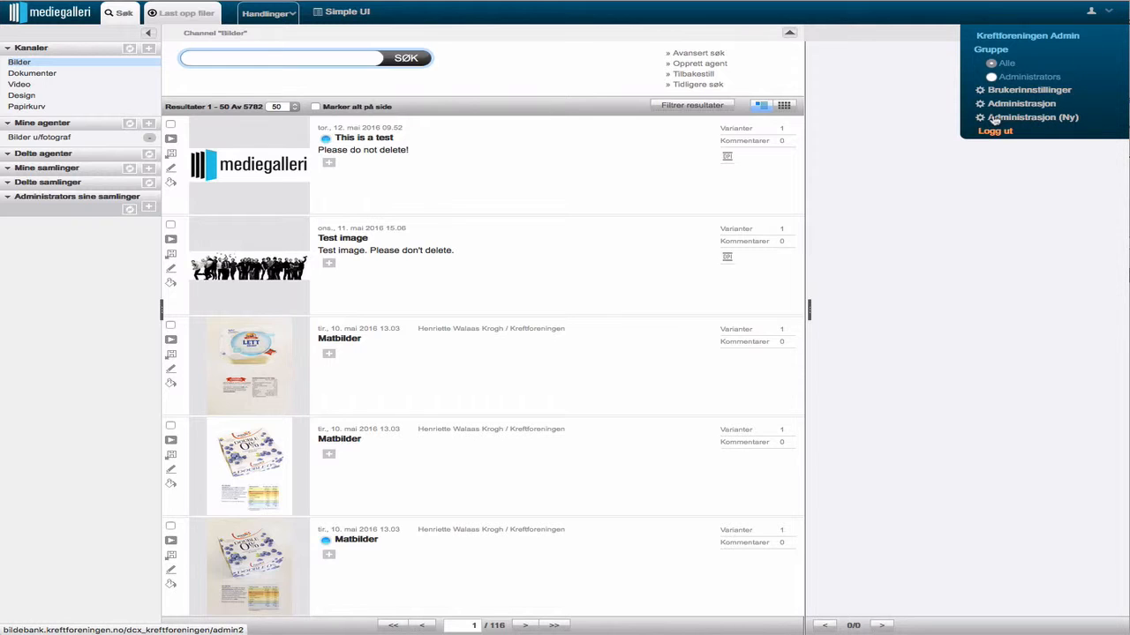
Step: Open Administrasjon (Ny) and go to the Users list under Users and Permissions
click(1063, 120)
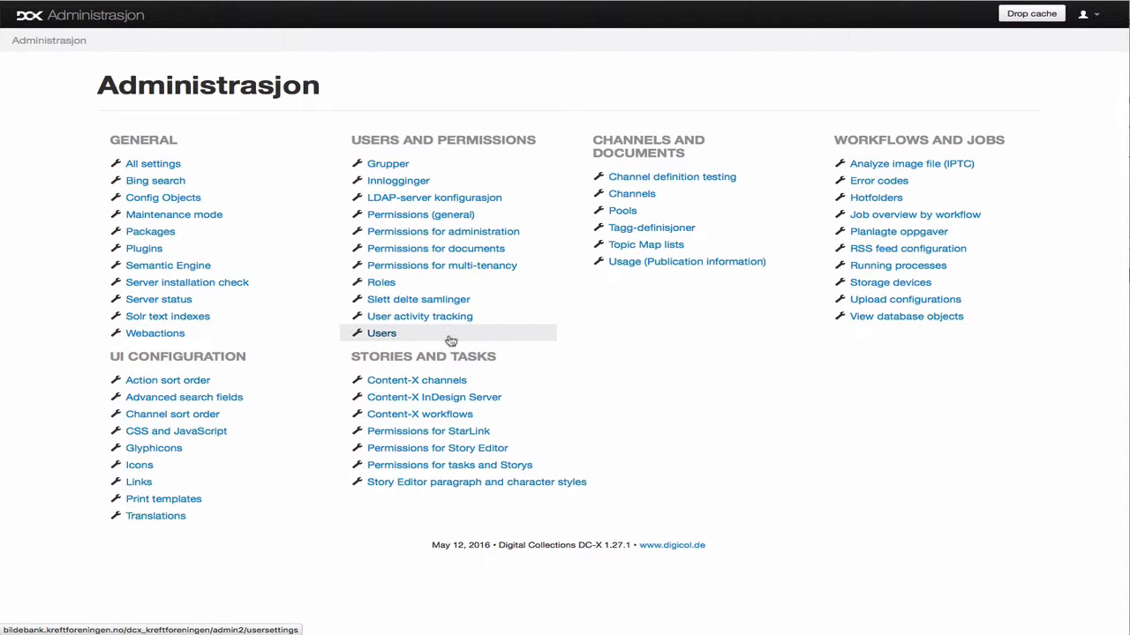
click(413, 337)
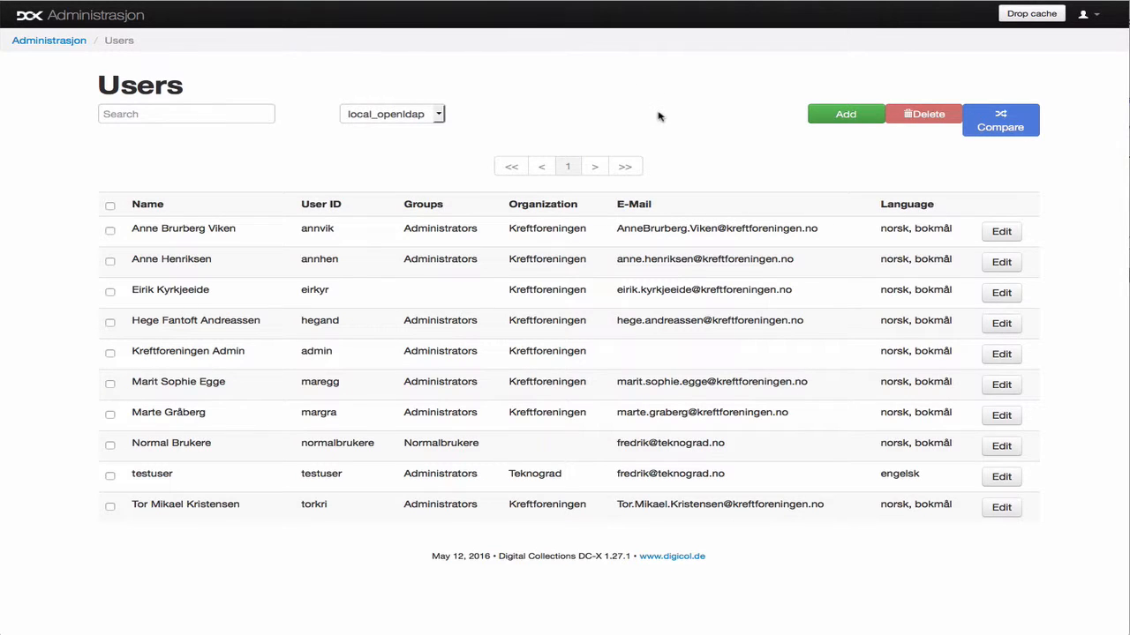
Step: Add a new local_openldap user with login name test2 and a password
click(842, 116)
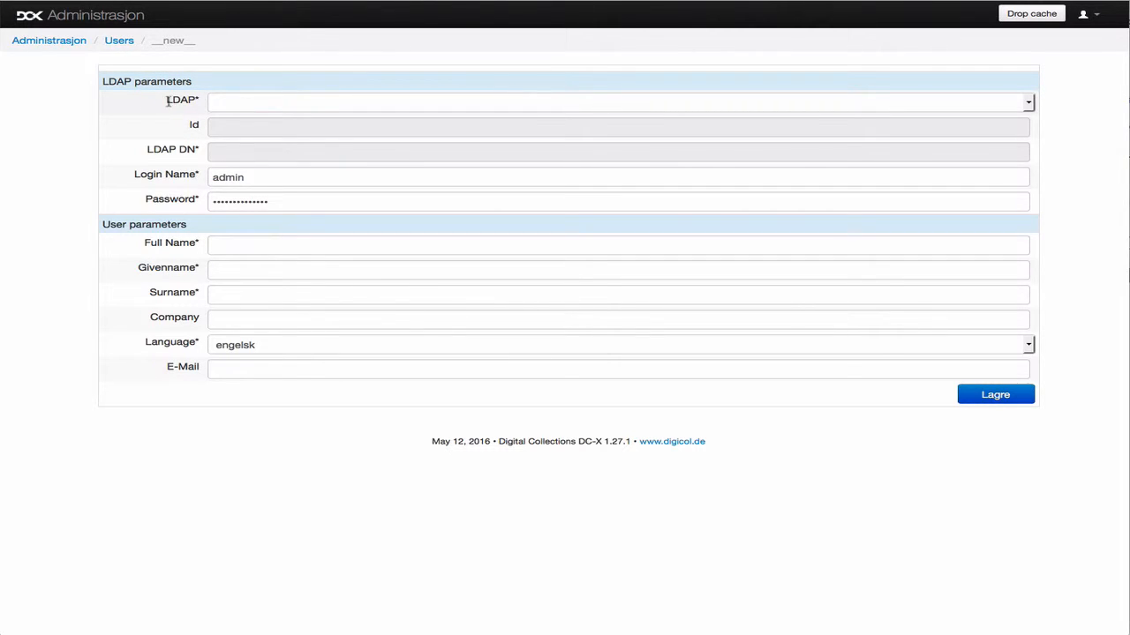
click(296, 104)
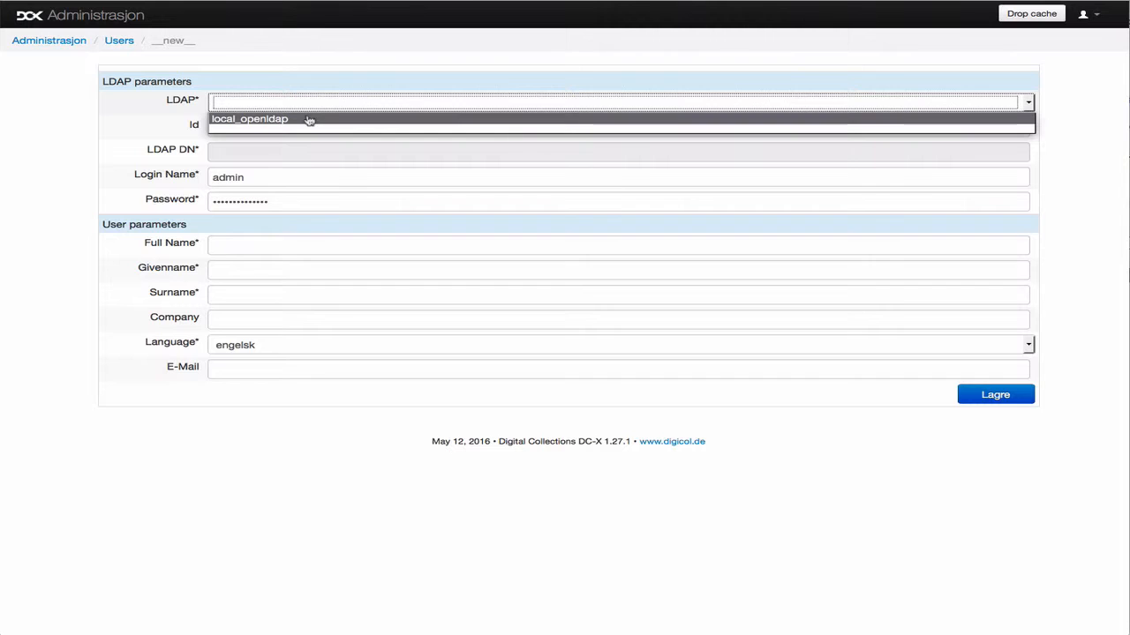
click(309, 120)
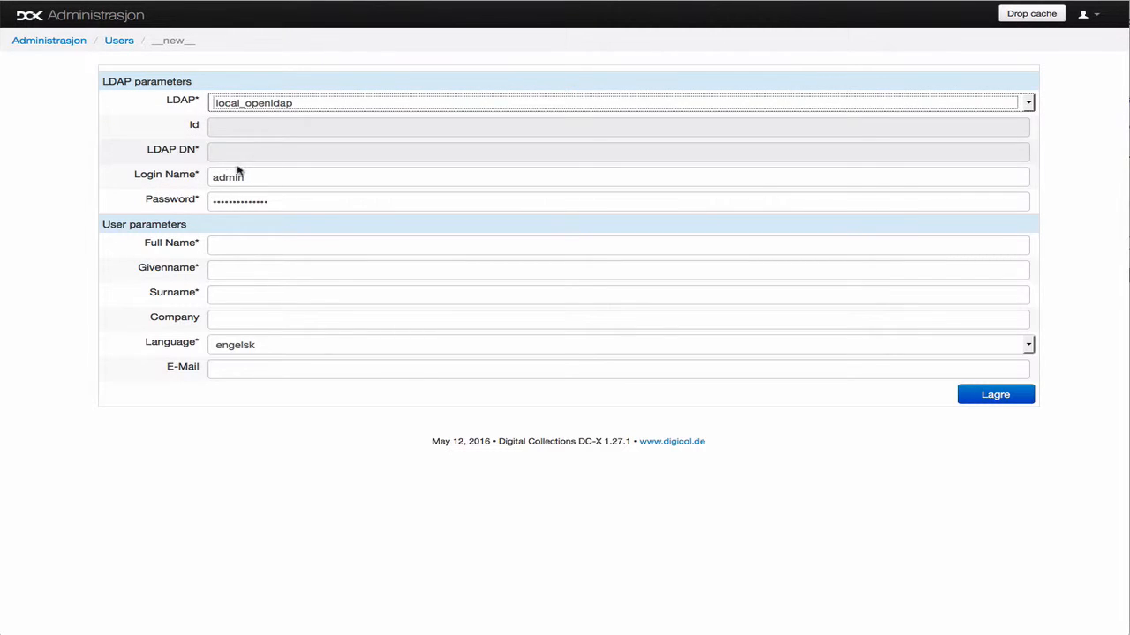
double_click(263, 180)
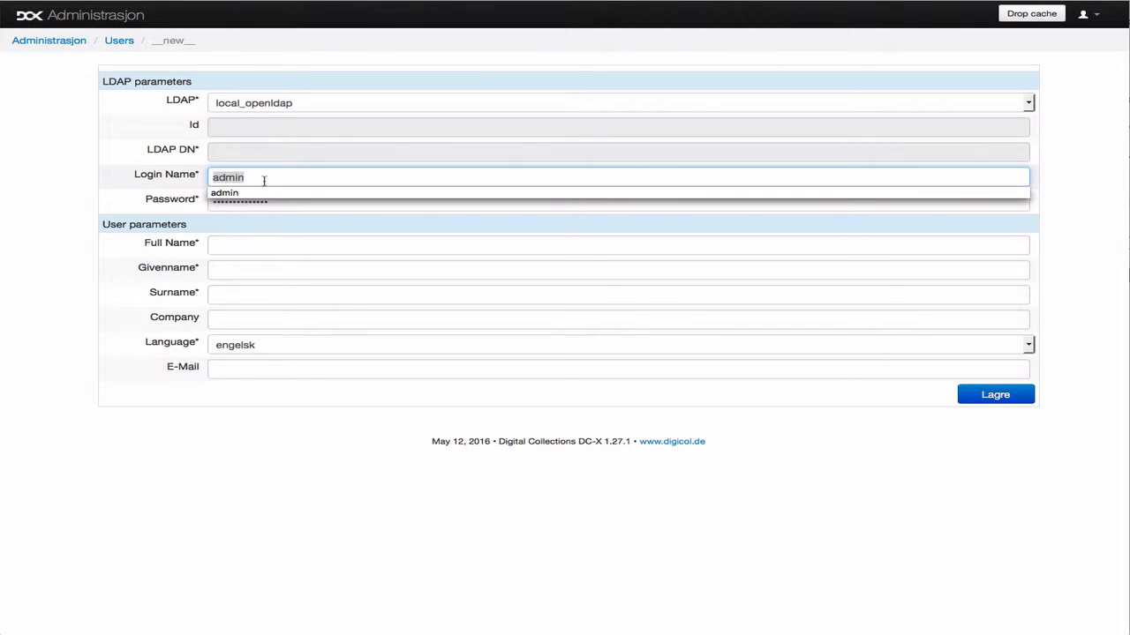
text(test2)
key(Tab)
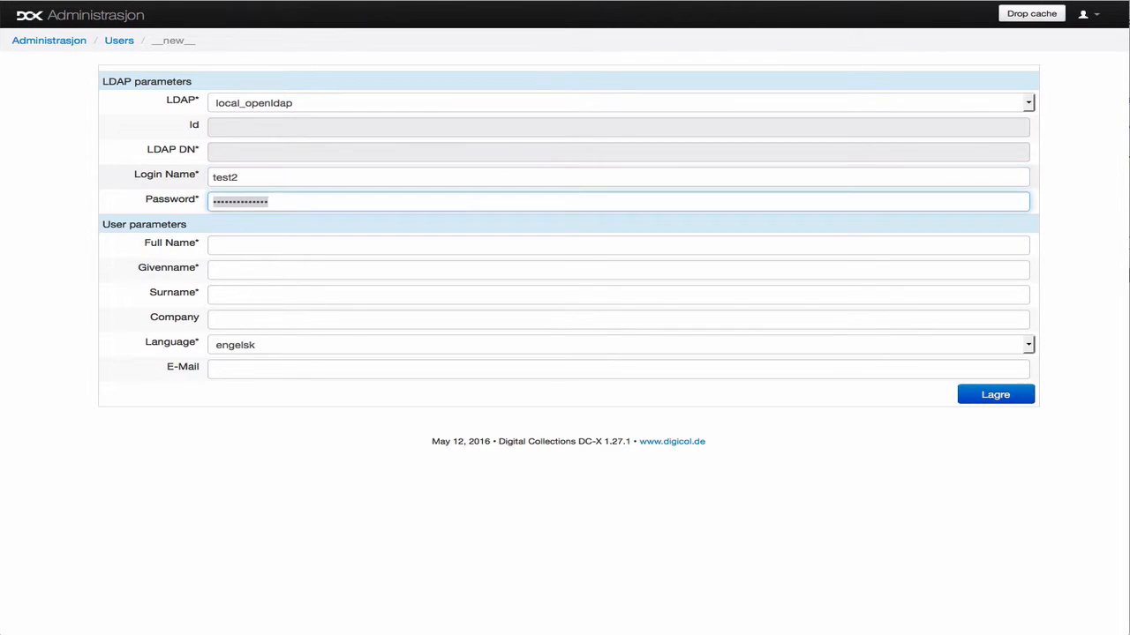
text(t)
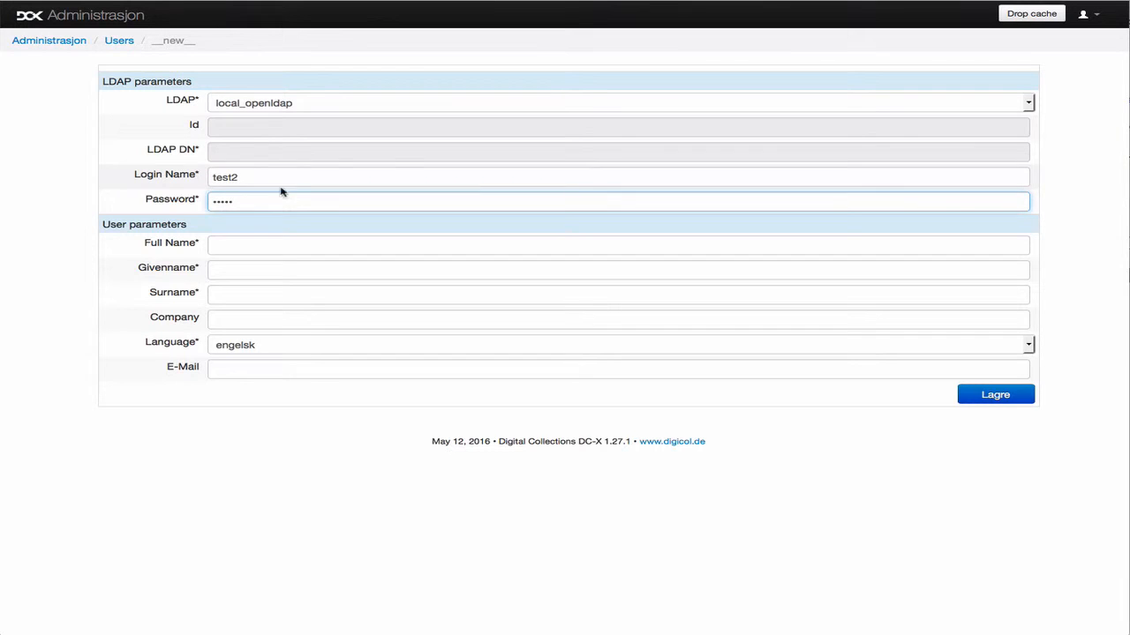
double_click(232, 176)
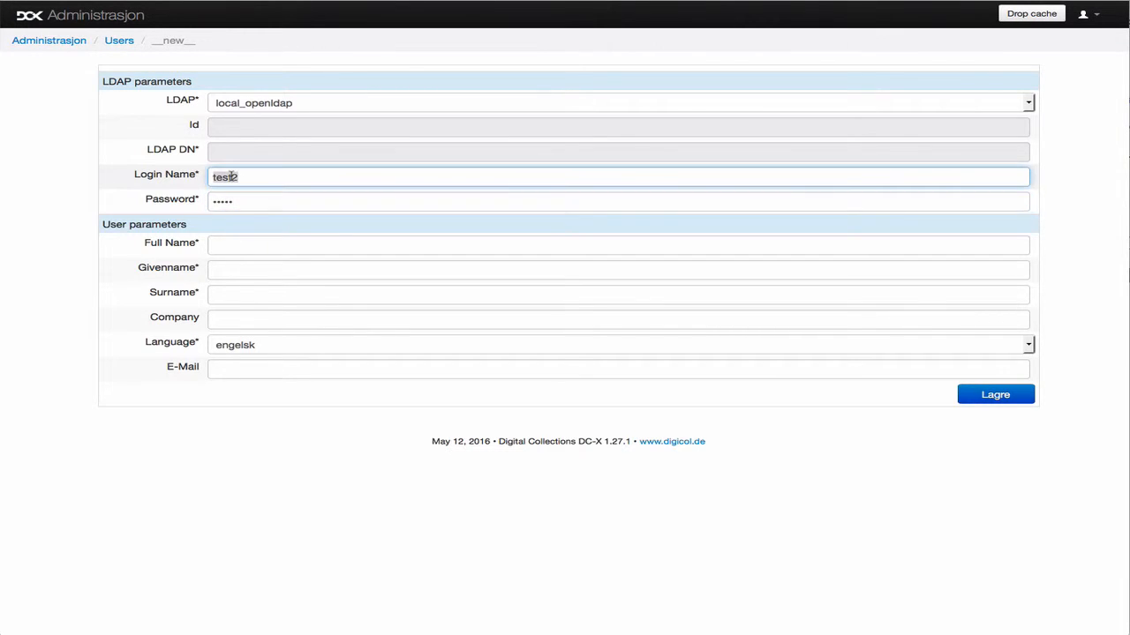
click(234, 245)
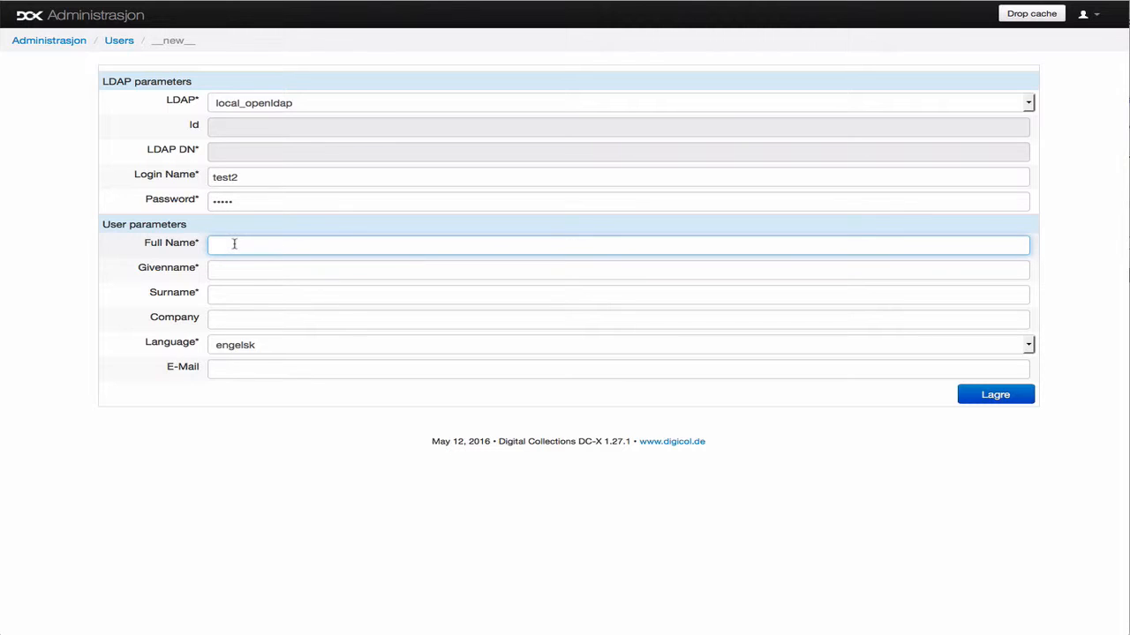
Step: Enter the new user's full name, given name and surname
key(Tab)
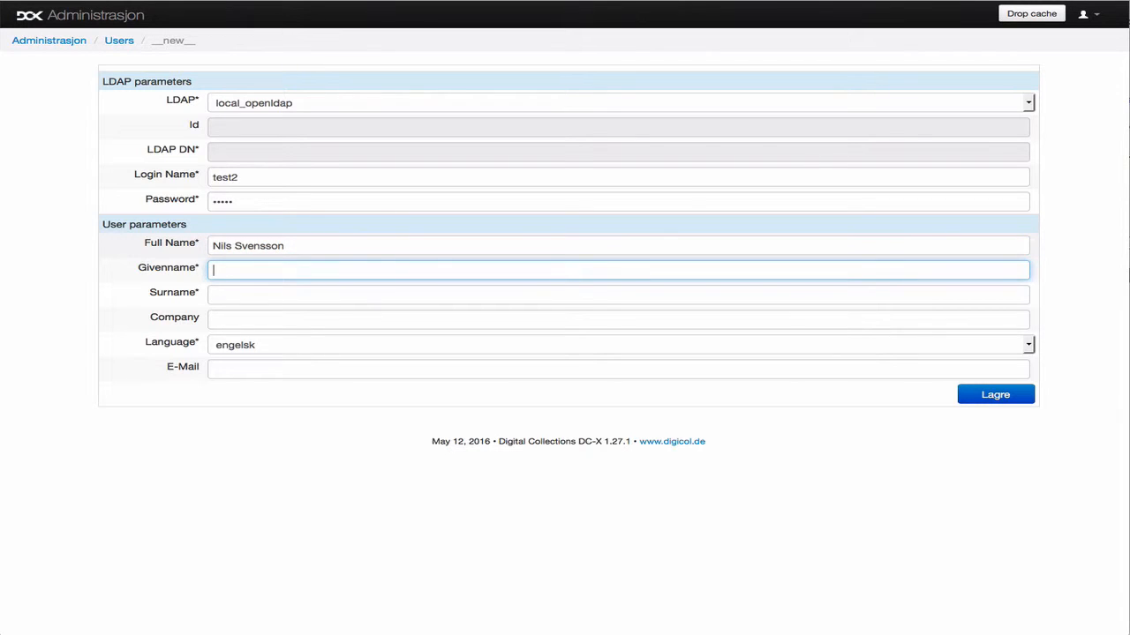
key(Tab)
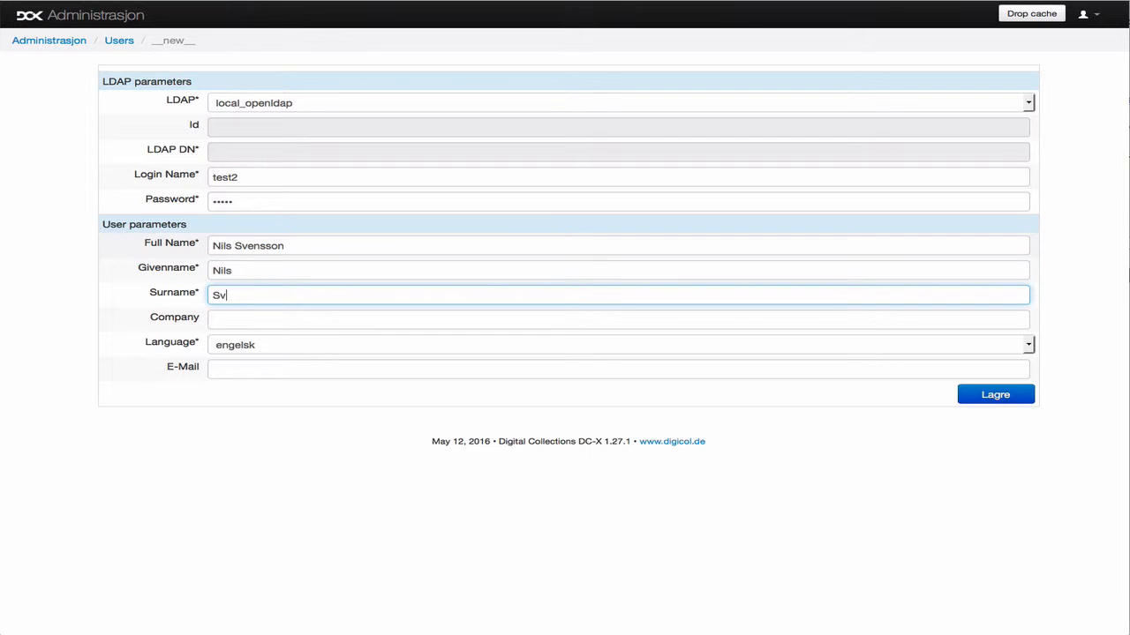
key(Tab)
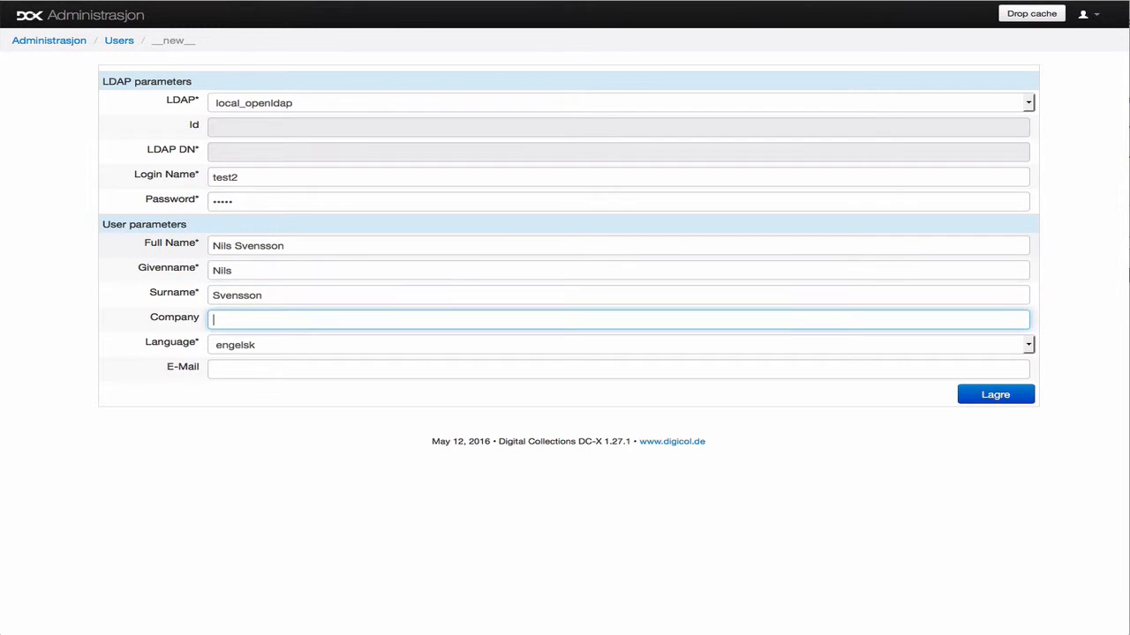
Step: Set company Teknograd, language norsk, bokmål, fill in the user's e-mail, and save
text(Teknograd)
key(Tab)
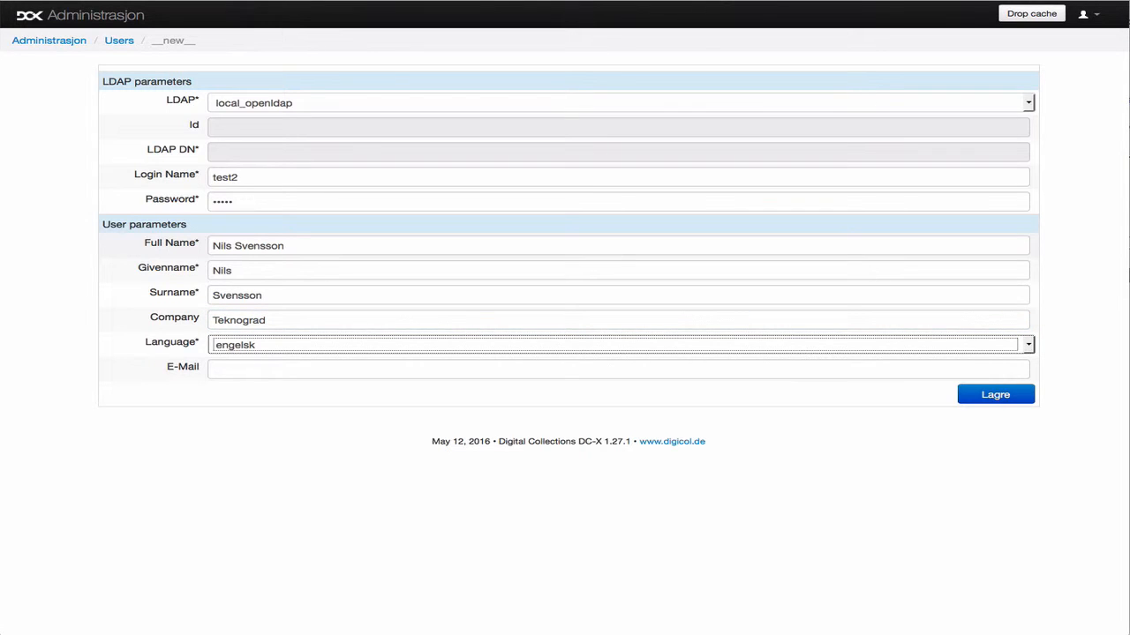
key(n)
key(Tab)
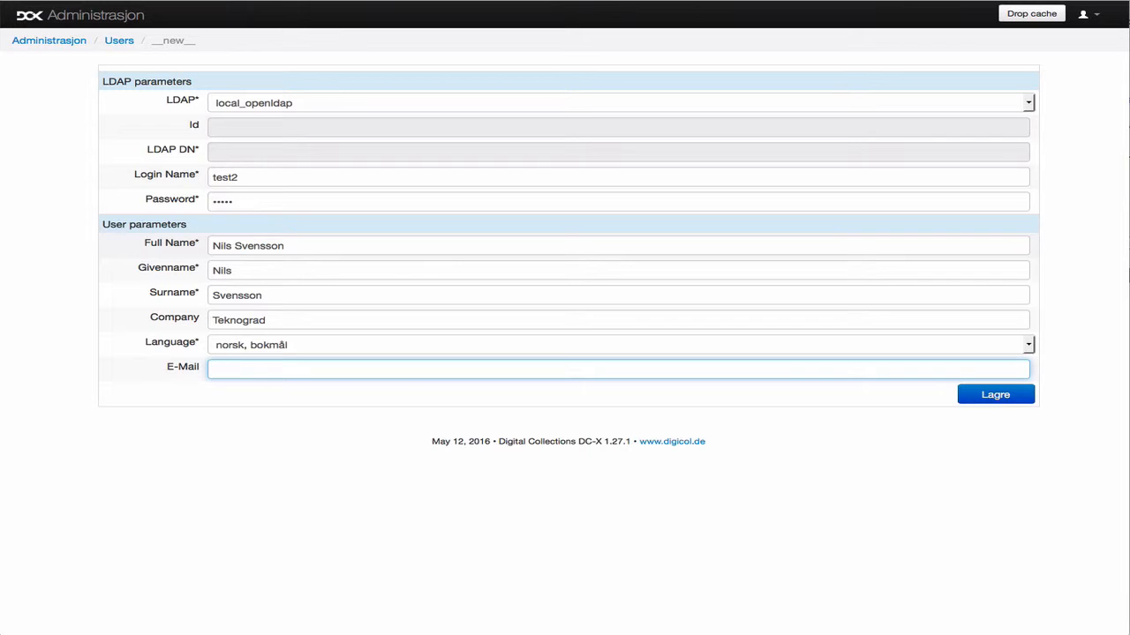
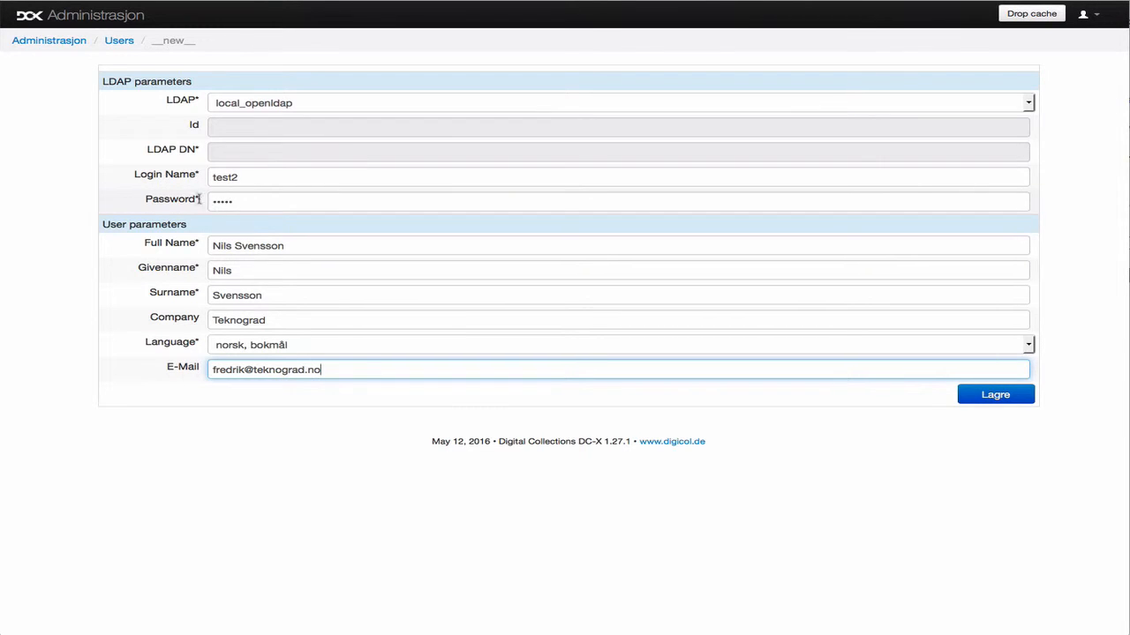
click(996, 396)
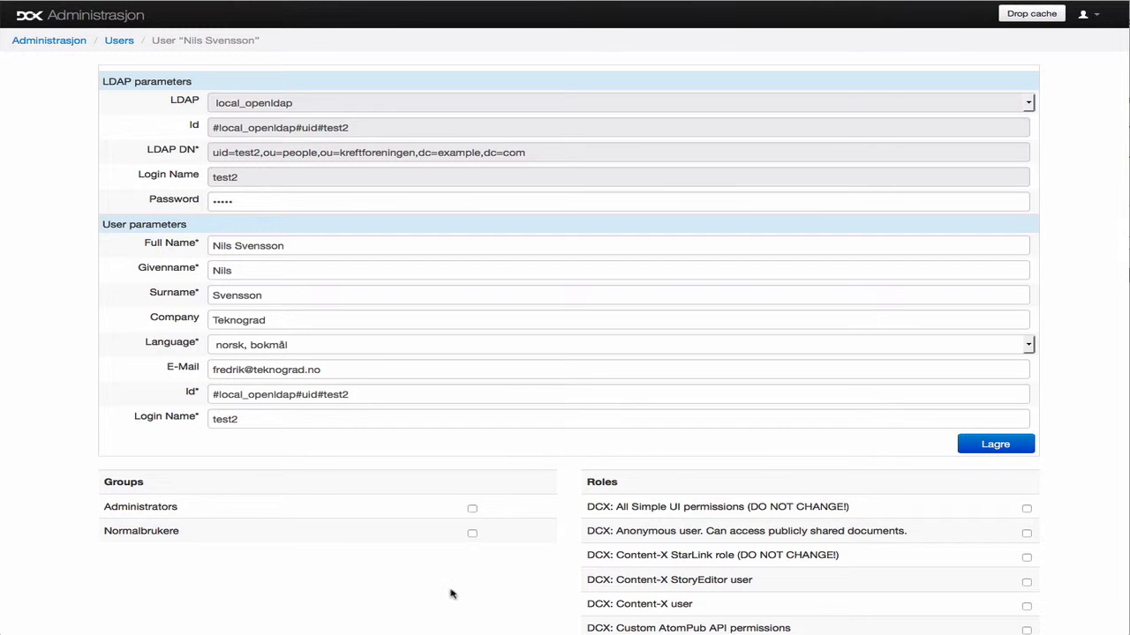
Step: Tick the Normalbrukere group checkbox for the new user
scroll(507, 585, down, 2)
scroll(507, 585, down, 1)
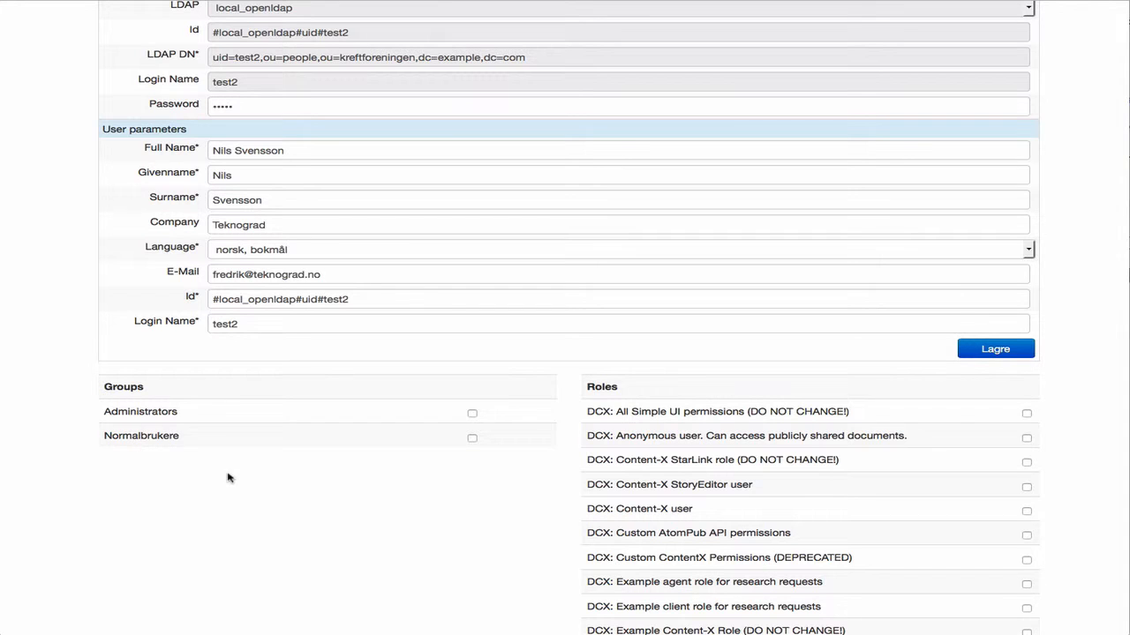
click(471, 439)
scroll(332, 493, up, 2)
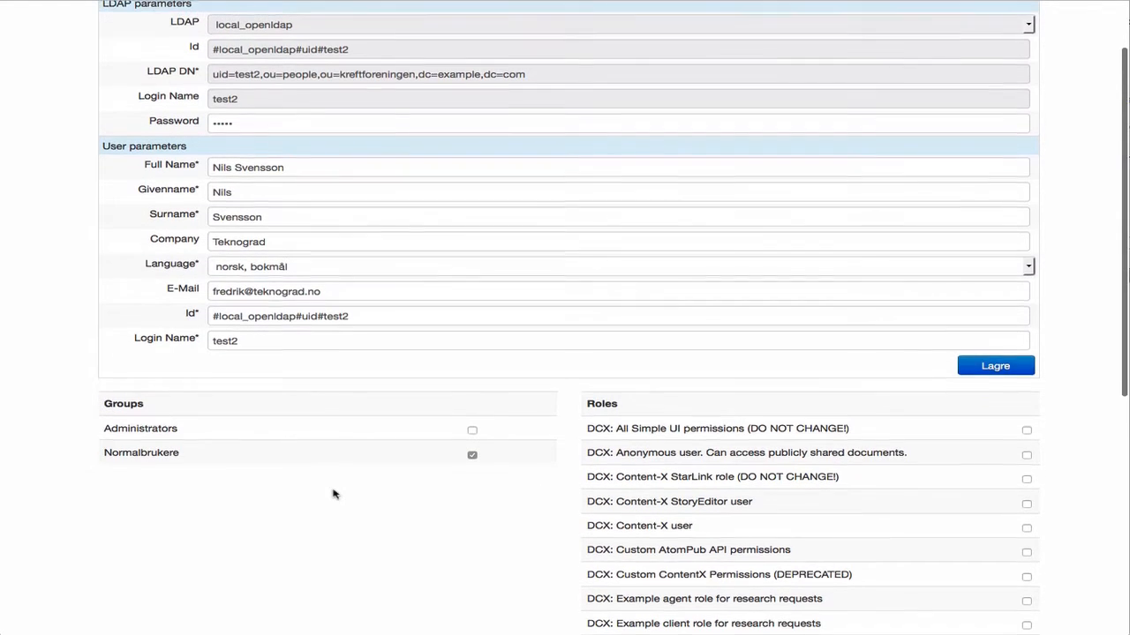
scroll(71, 164, up, 3)
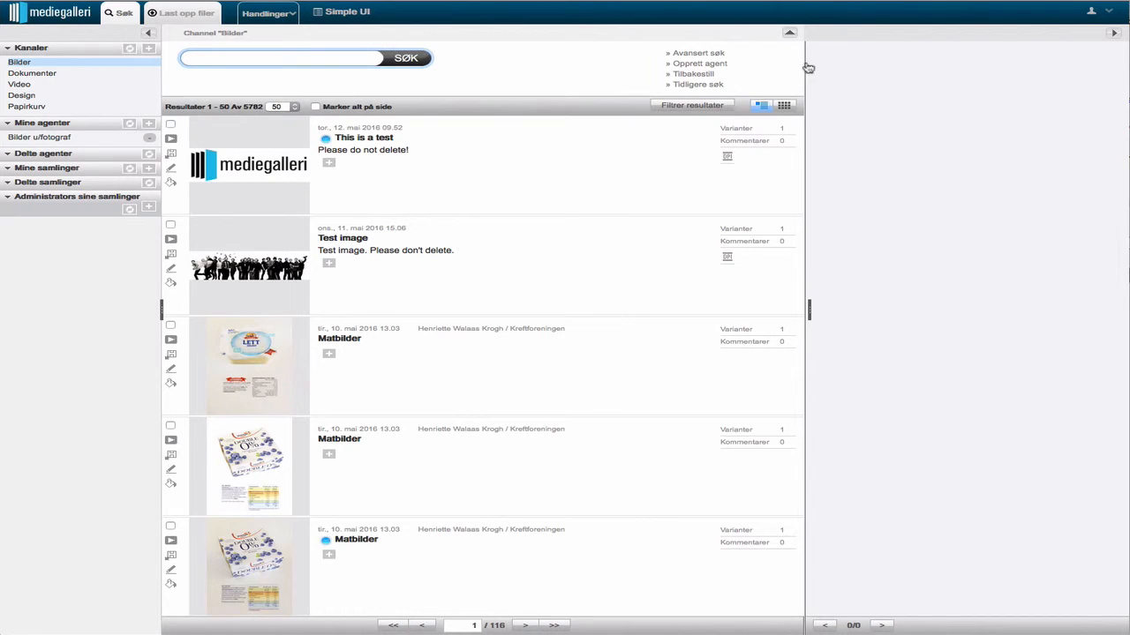
Step: Log out of the admin account and sign in as test2 with its password
click(1093, 16)
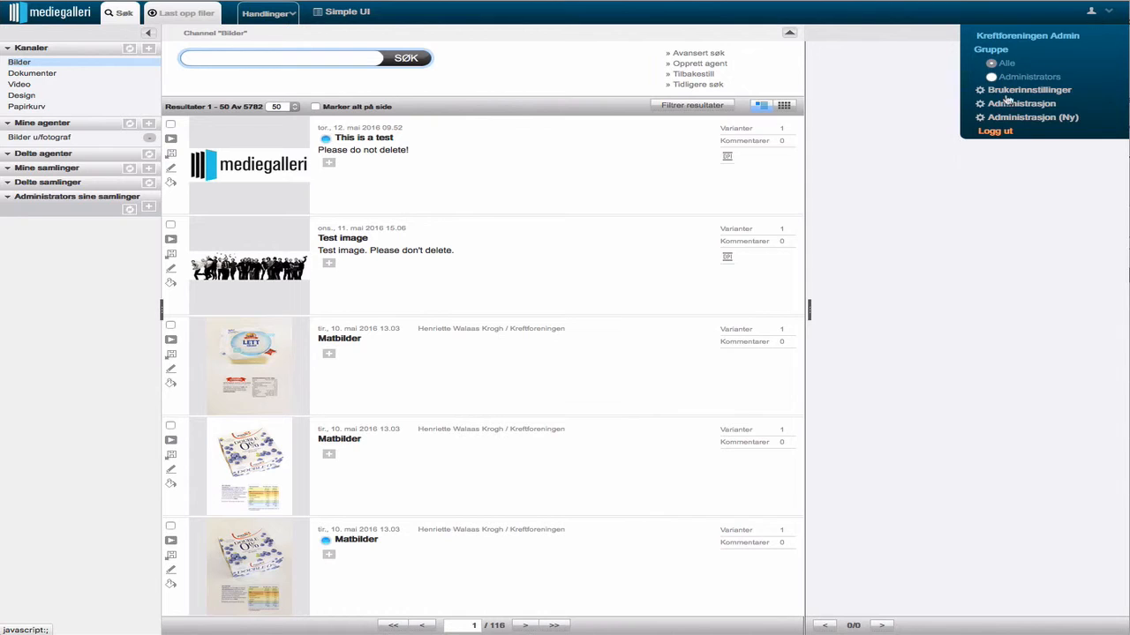
click(1000, 134)
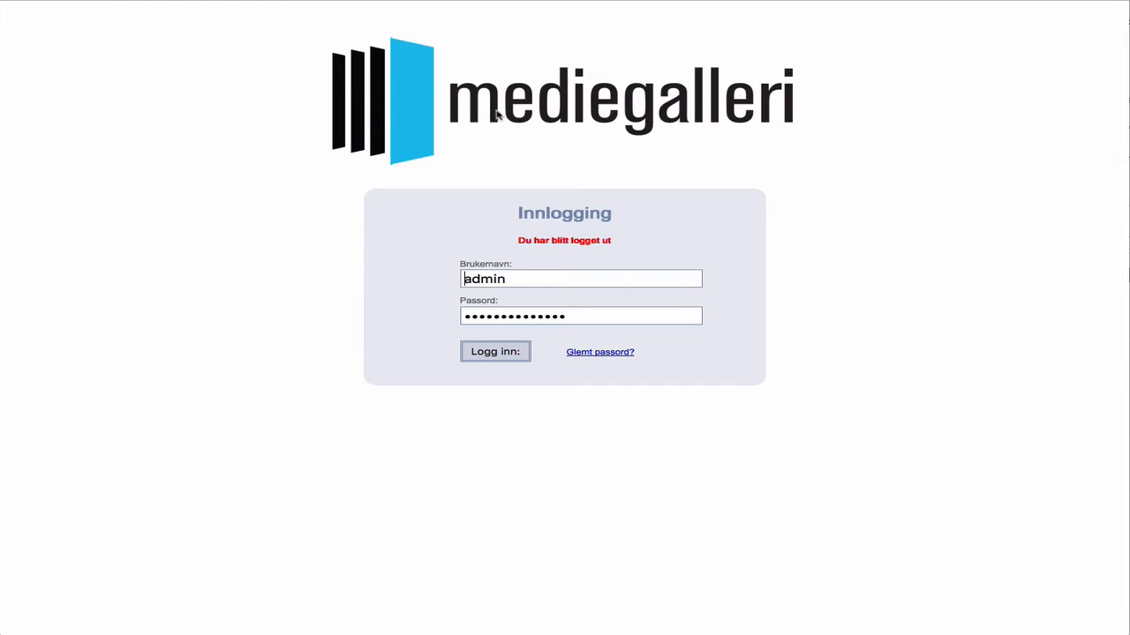
double_click(488, 277)
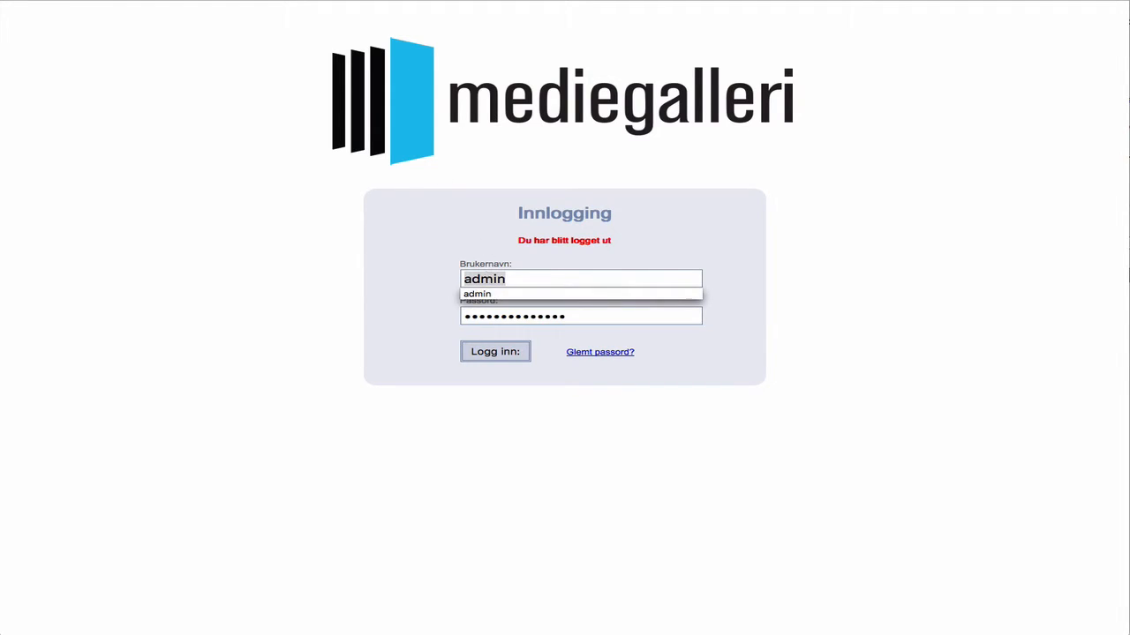
text(test2)
key(Tab)
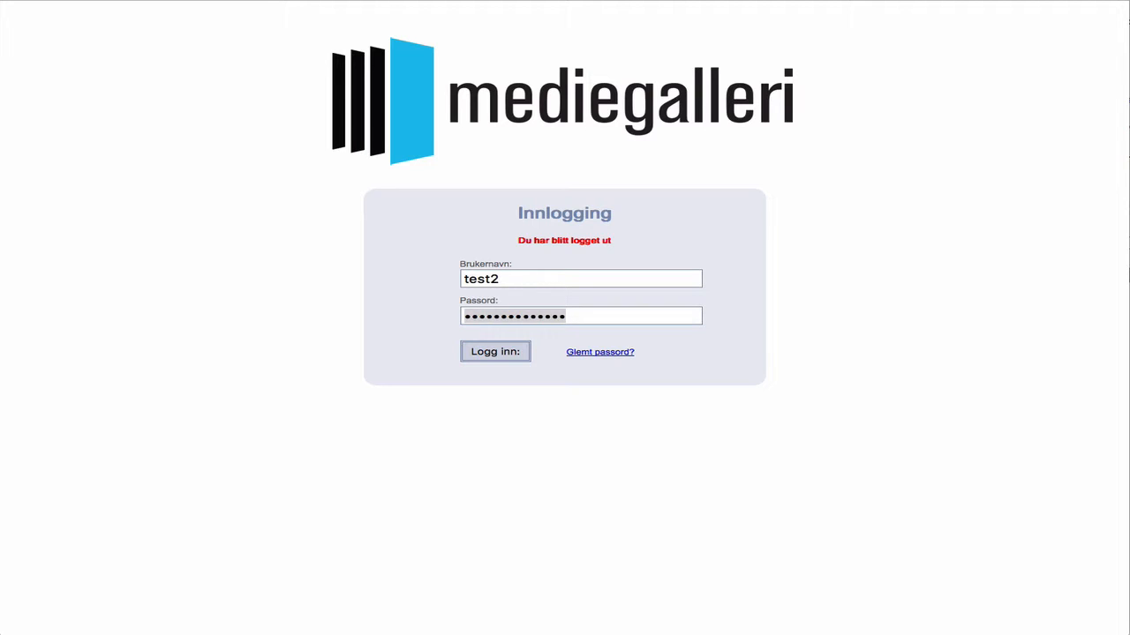
text(test)
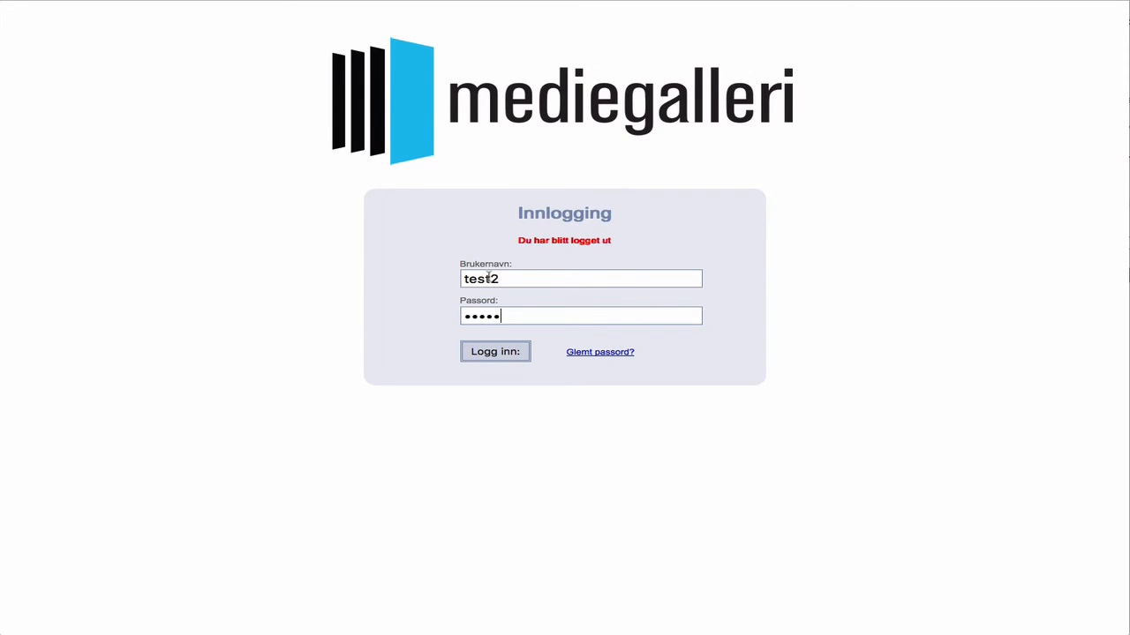
click(502, 356)
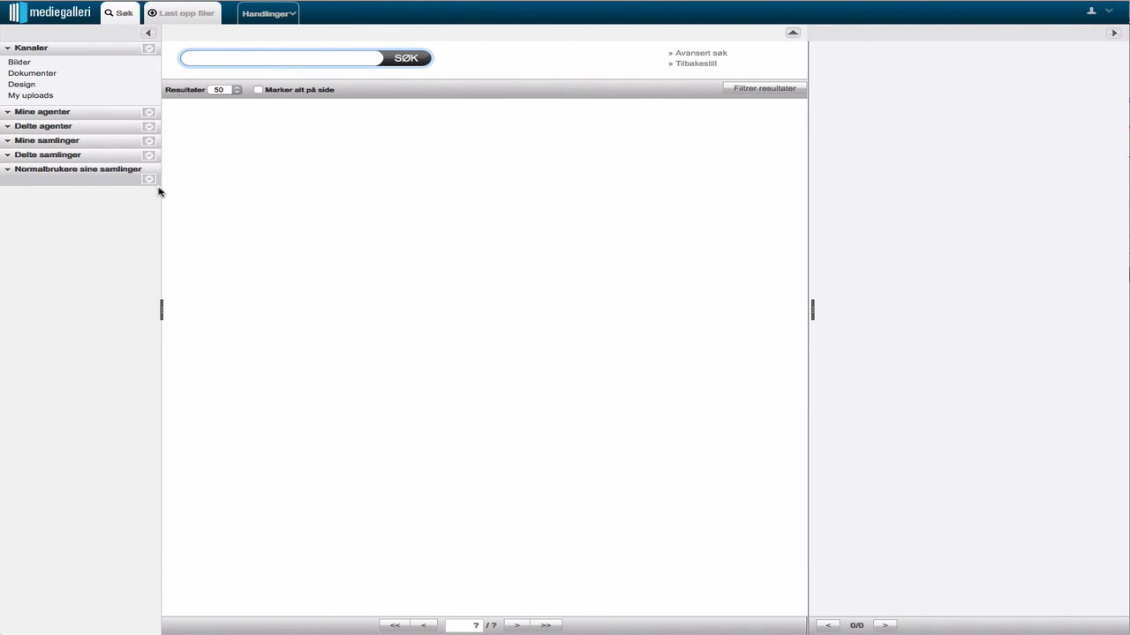
Step: Open the Bilder channel under Kanaler as the new user
click(29, 63)
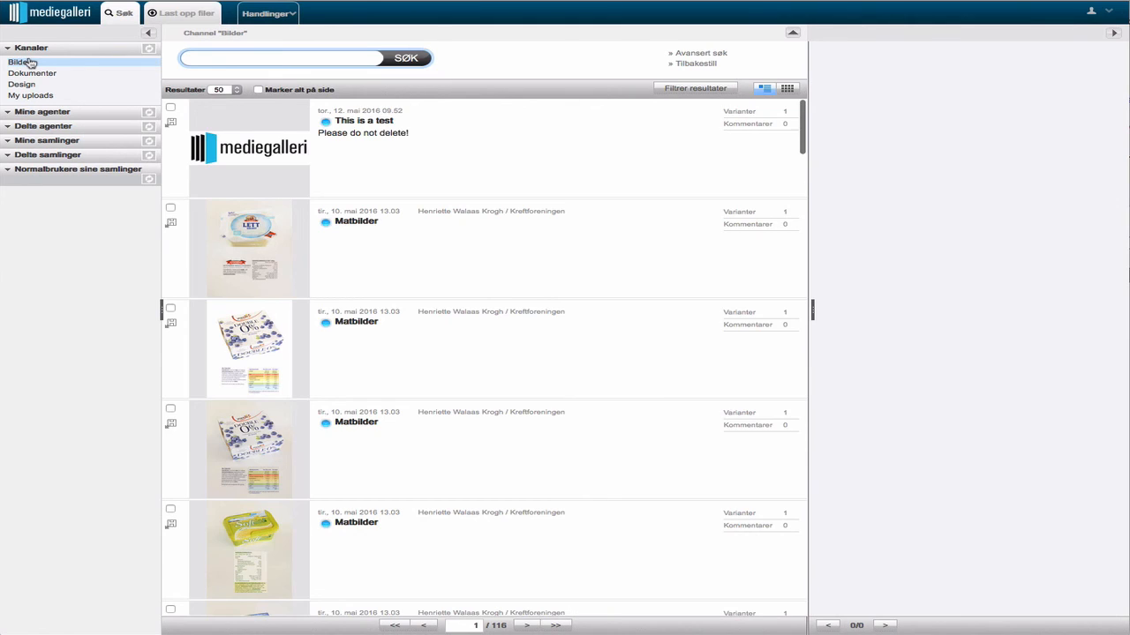